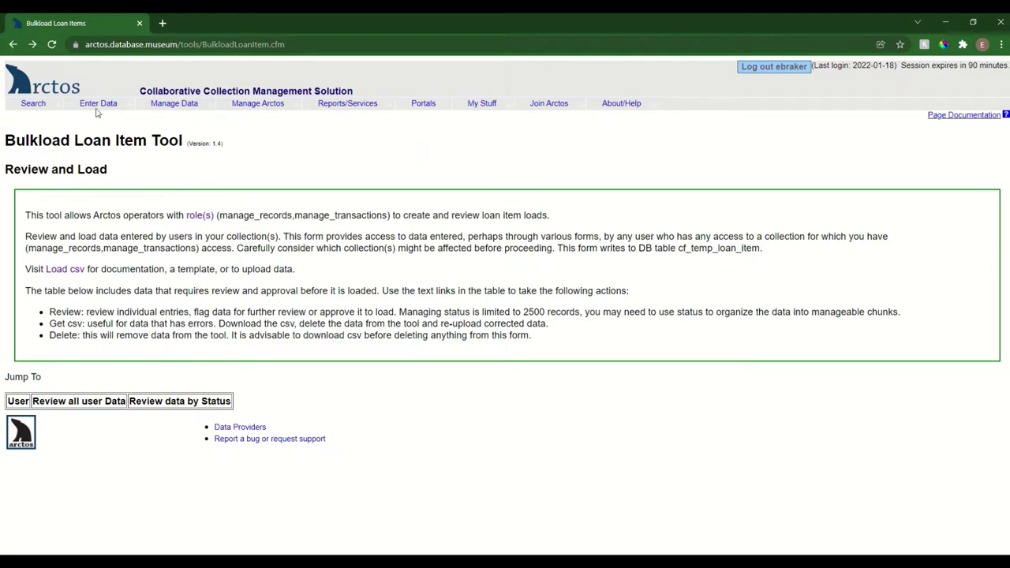
# Locate the loan batch tools and open the Load csv page of the Bulkload Loan Item Tool.
pyautogui.moveTo(91, 111)
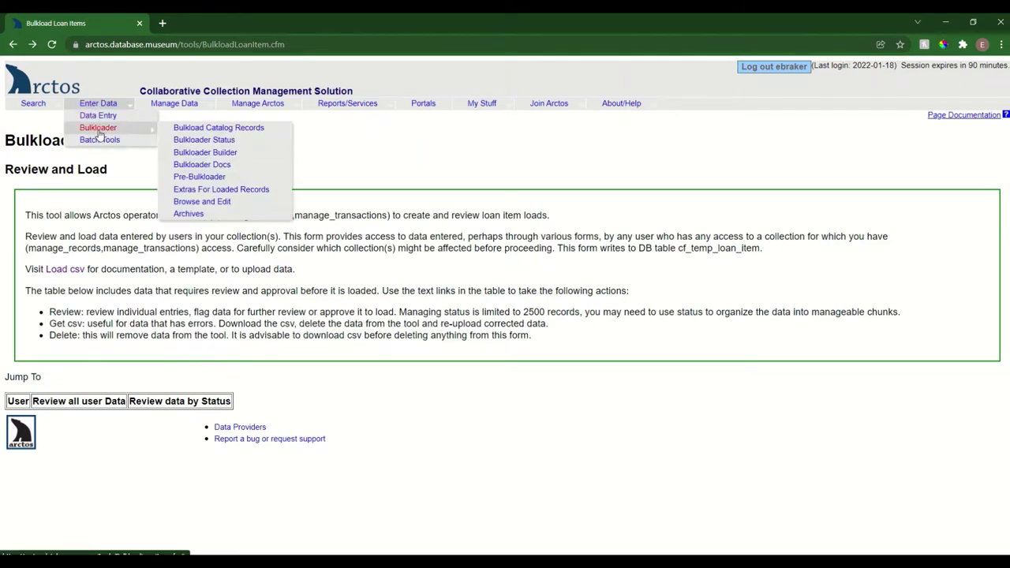
pyautogui.moveTo(101, 141)
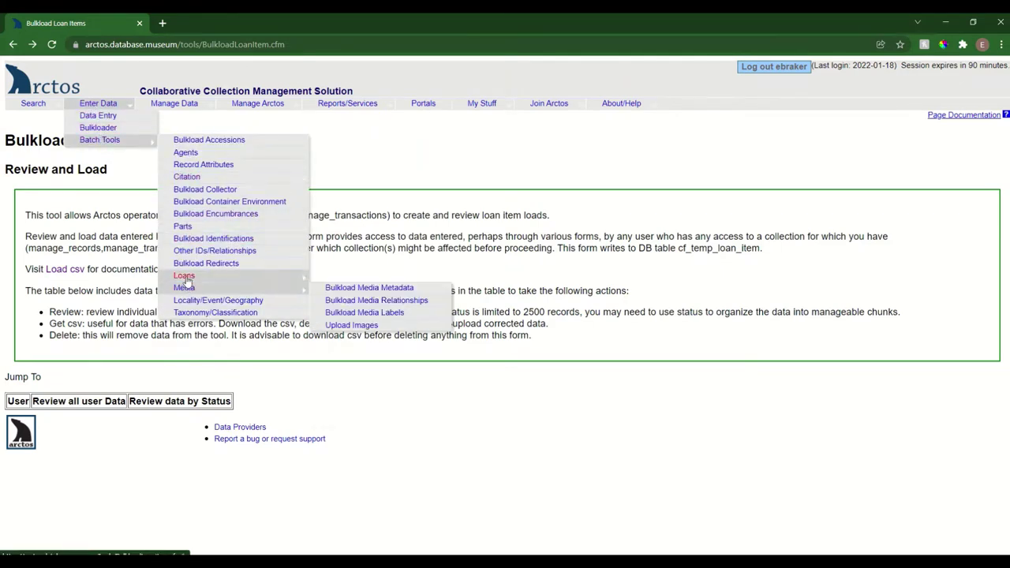
pyautogui.moveTo(189, 278)
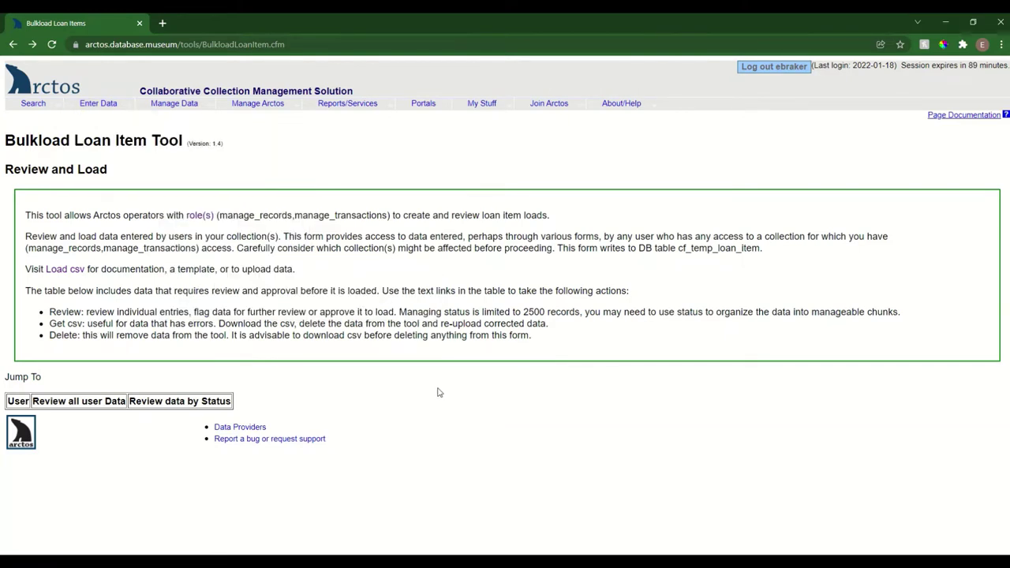
pyautogui.click(67, 272)
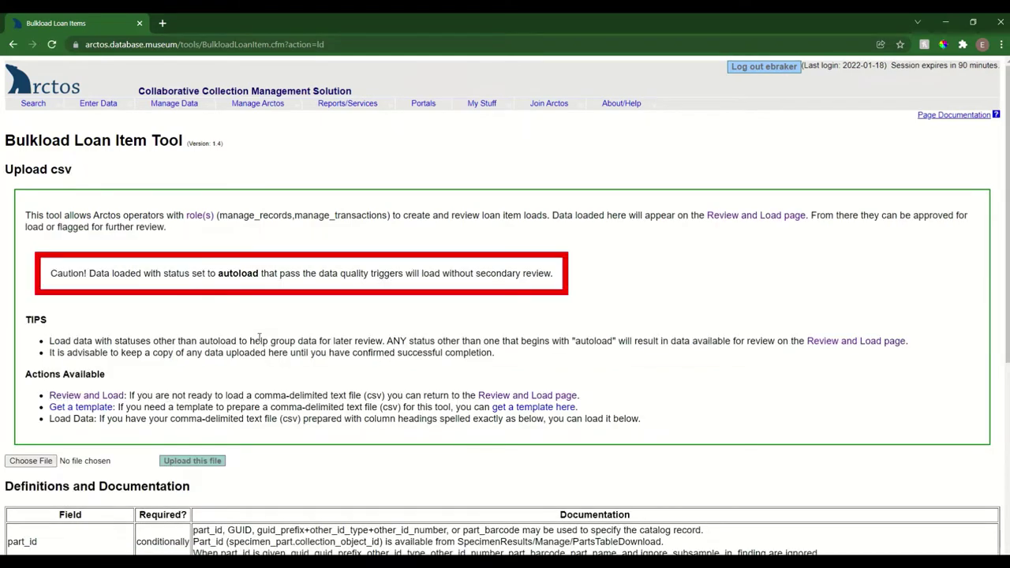
# Review the upload instructions and the required fields loan_guid_prefix, loan_number and update_part_disposition in the field documentation.
pyautogui.scroll(-1, 297, 338)
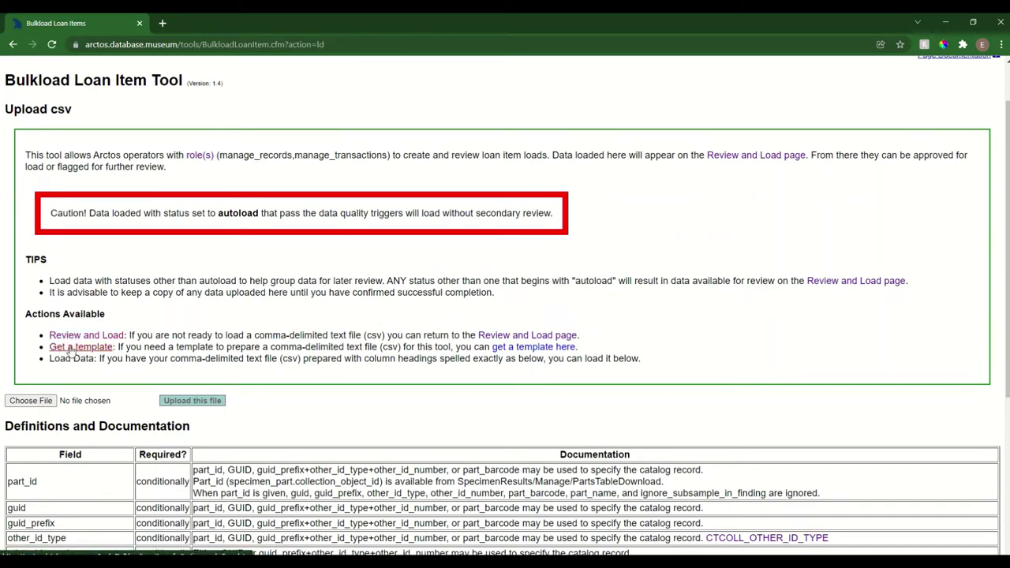
pyautogui.scroll(-3, 265, 347)
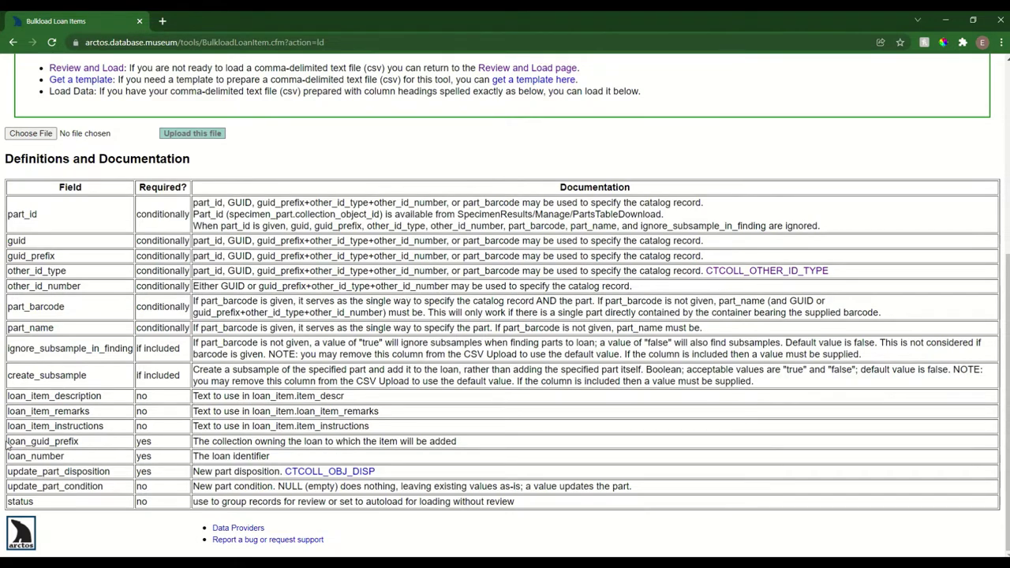
pyautogui.moveTo(7, 442); pyautogui.dragTo(393, 471)
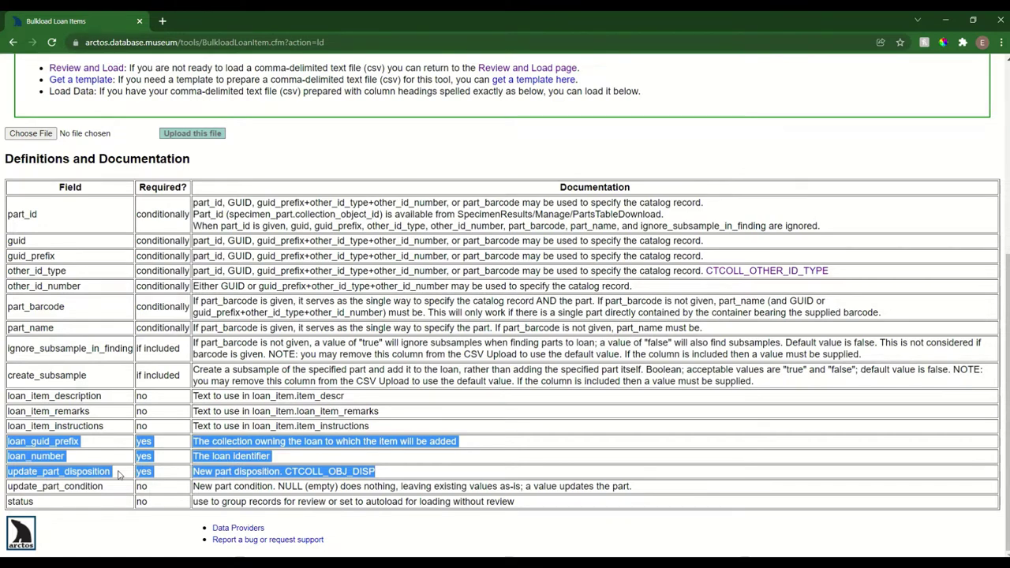
pyautogui.click(414, 473)
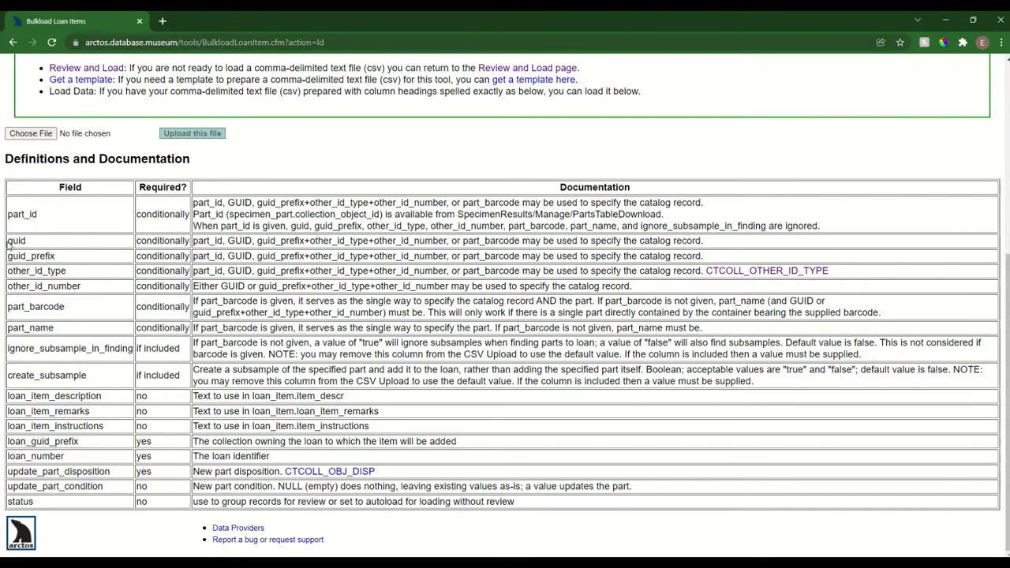
# Examine the documentation for the record identifier fields, part_id, part_barcode, part_name and create_subsample.
pyautogui.moveTo(9, 245); pyautogui.dragTo(47, 246)
pyautogui.moveTo(10, 256); pyautogui.dragTo(85, 289)
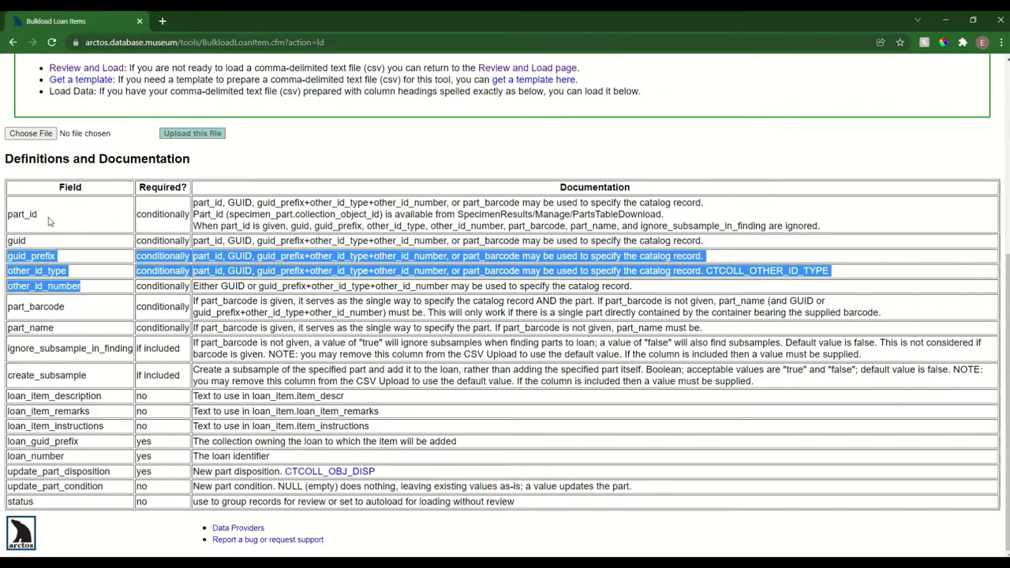
pyautogui.moveTo(39, 214); pyautogui.dragTo(8, 215)
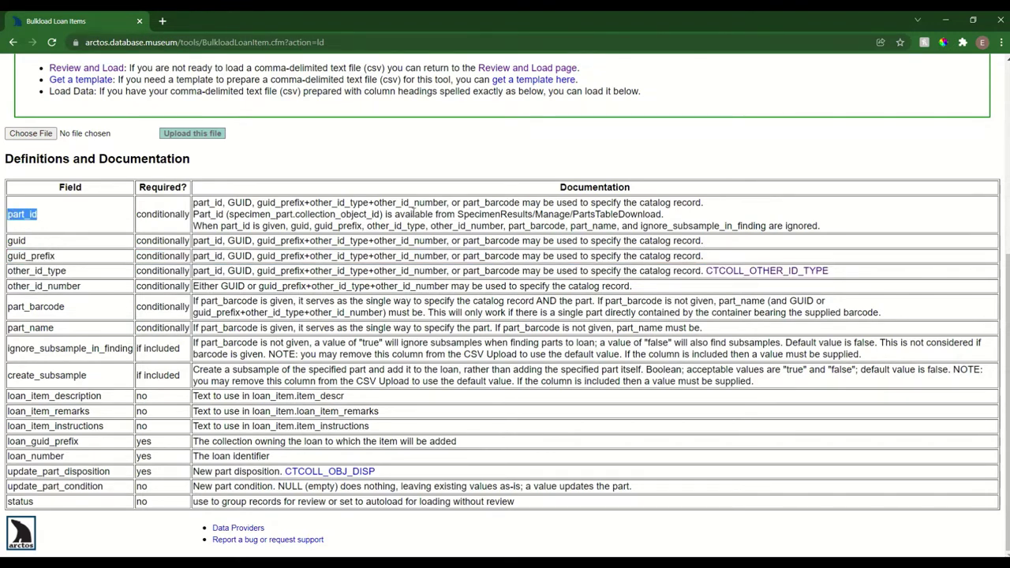
pyautogui.moveTo(386, 214); pyautogui.dragTo(666, 218)
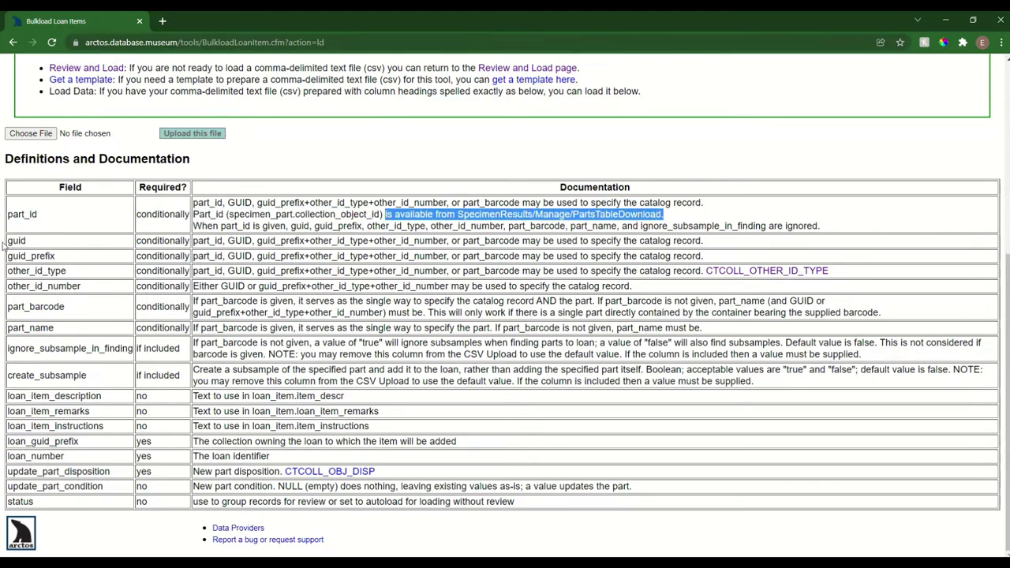
pyautogui.moveTo(80, 311); pyautogui.dragTo(6, 307)
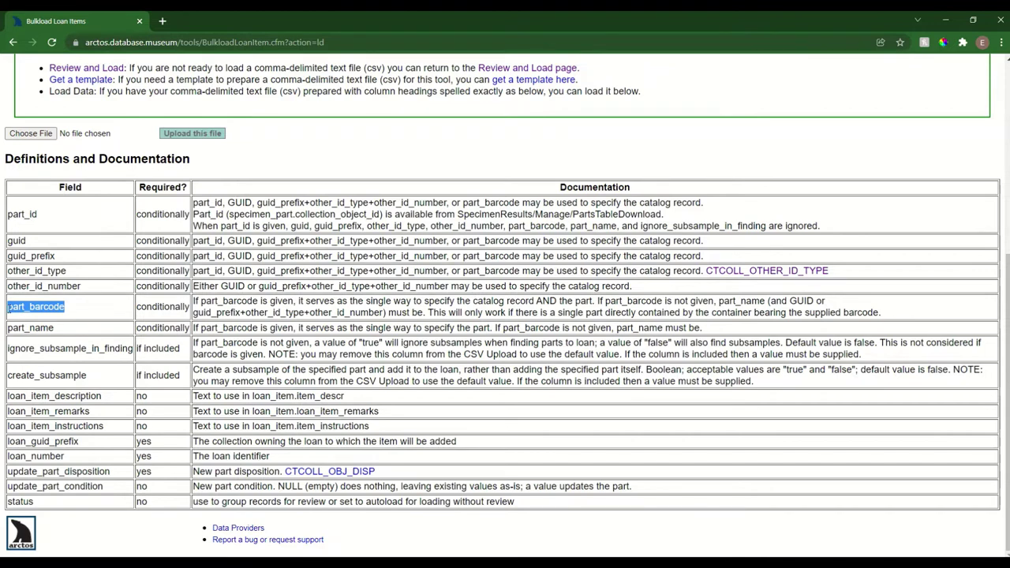
pyautogui.click(82, 327)
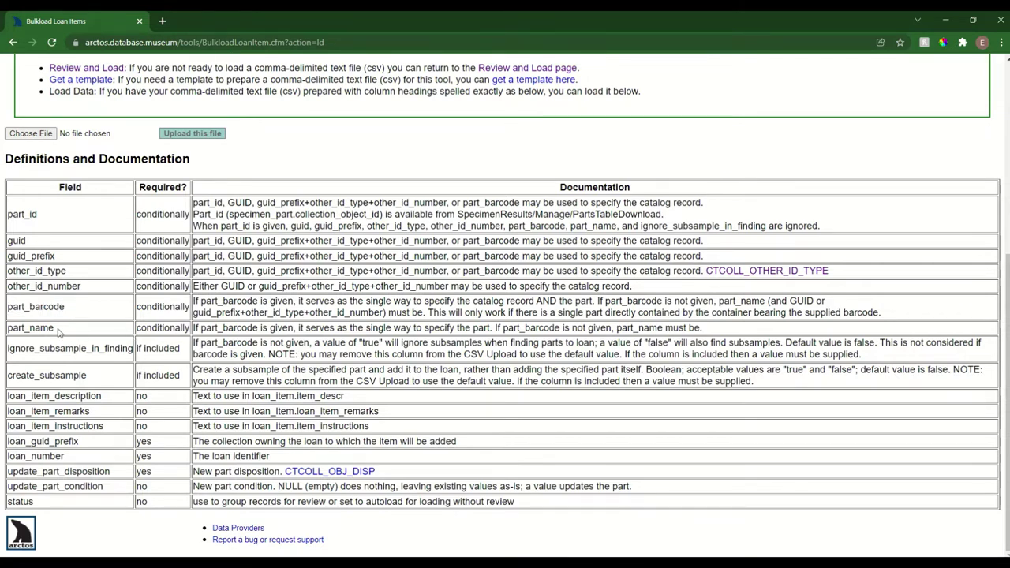
pyautogui.moveTo(58, 332); pyautogui.dragTo(8, 331)
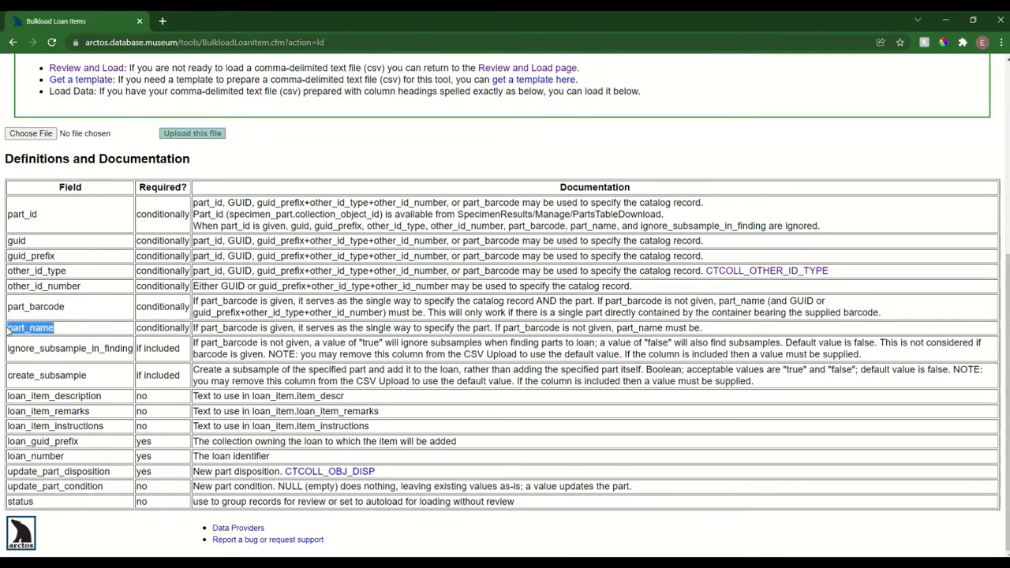
pyautogui.click(63, 330)
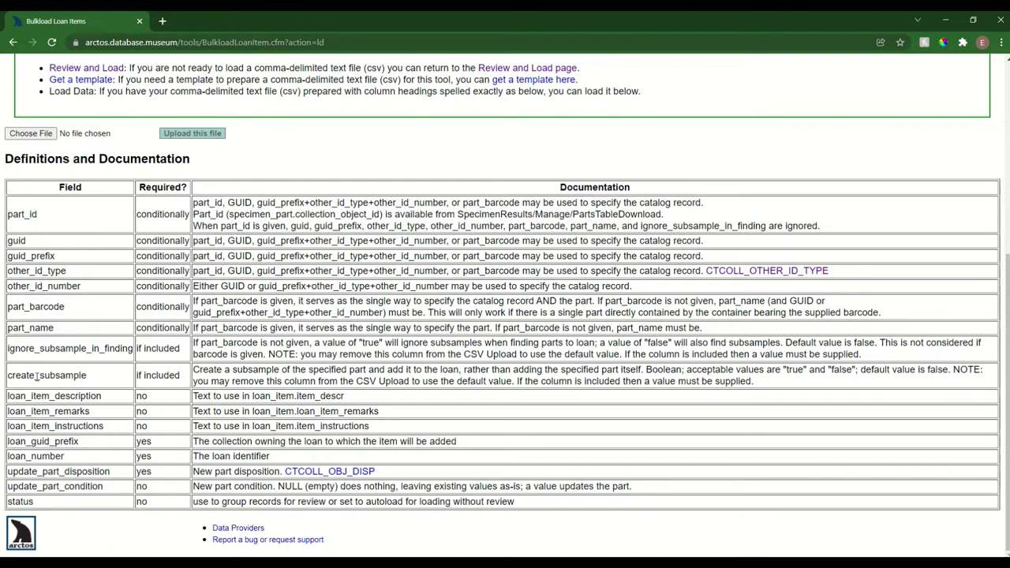
pyautogui.moveTo(37, 376); pyautogui.dragTo(117, 379)
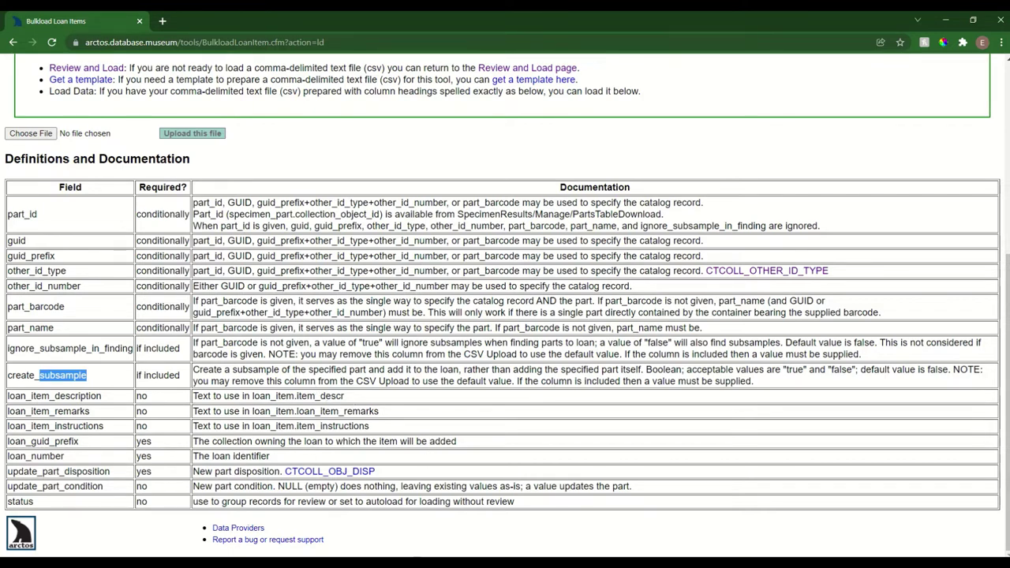
# Switch to the loan_item_bulkload workbook in Excel and examine its header row, loan columns, GUID column and other ID columns.
pyautogui.moveTo(395, 558)
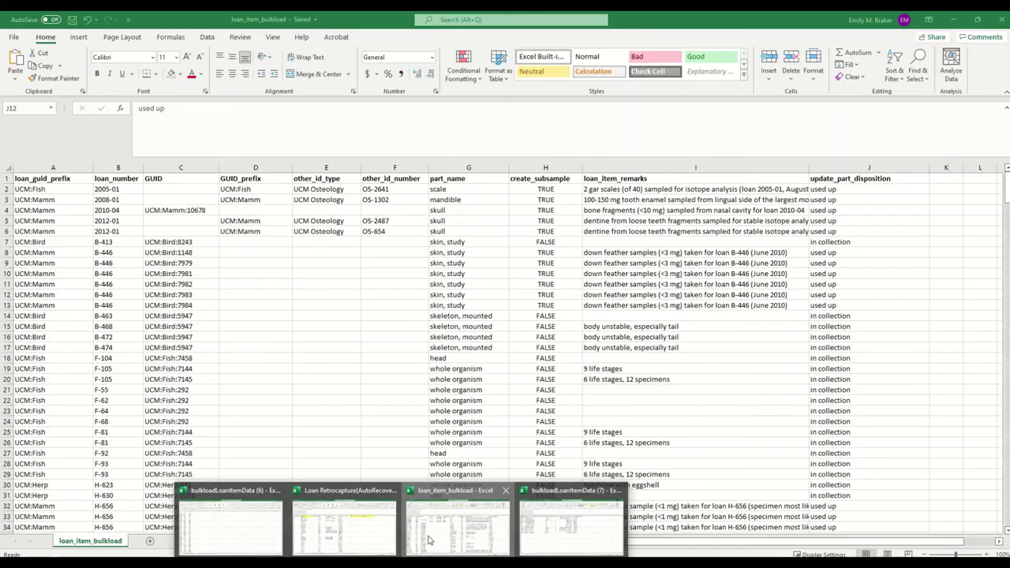
pyautogui.click(457, 521)
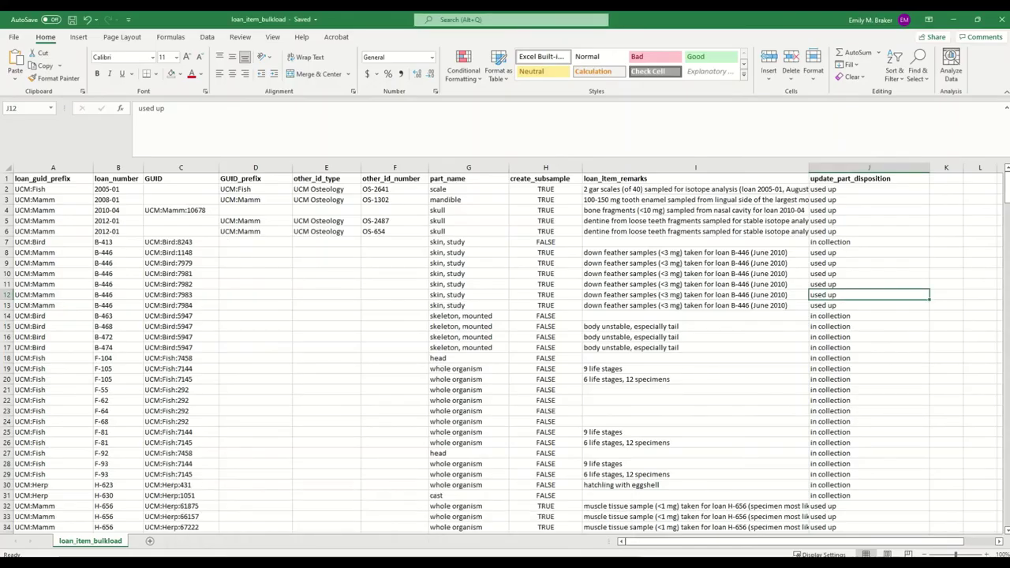
pyautogui.click(6, 178)
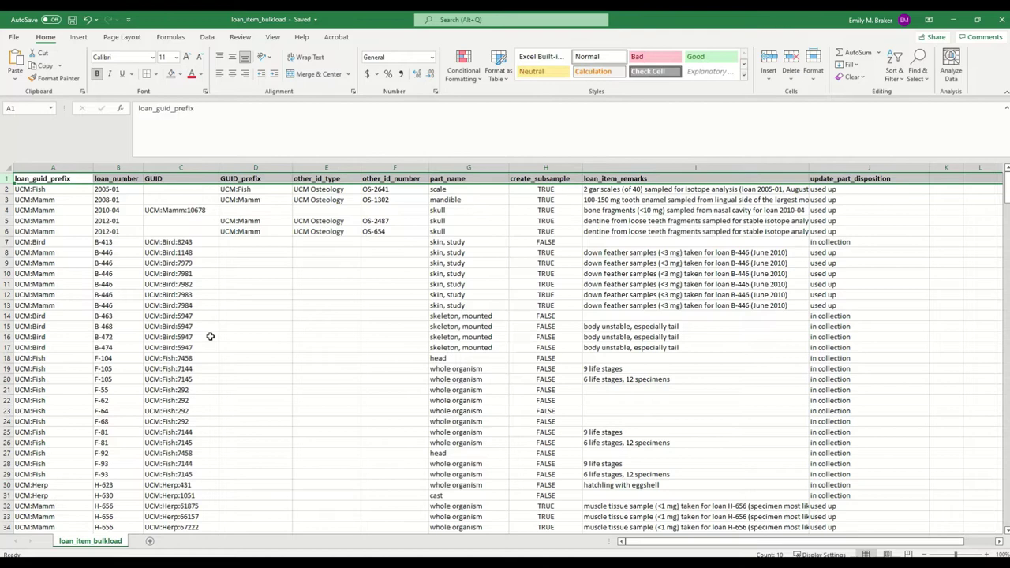
pyautogui.click(70, 167)
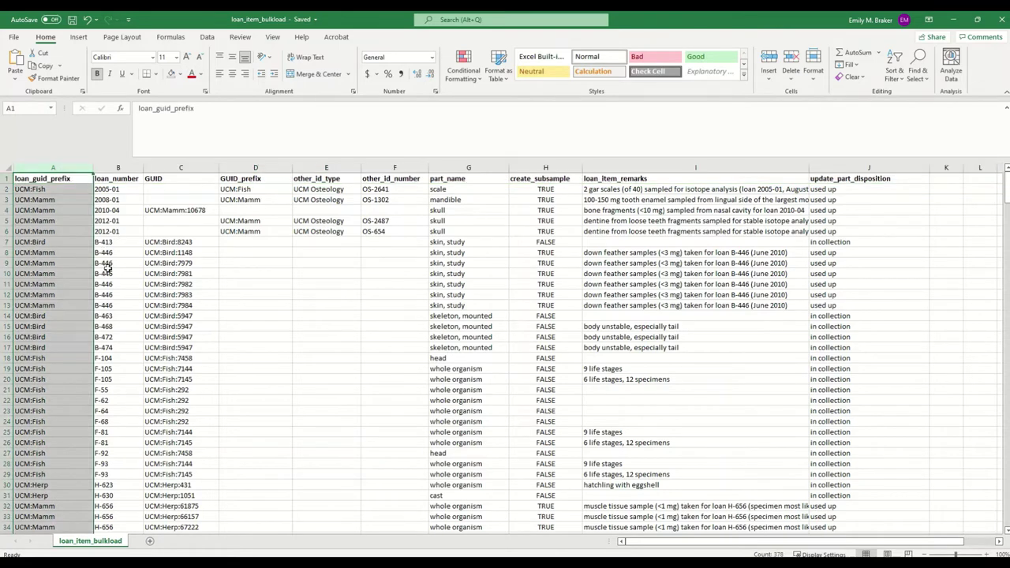
pyautogui.click(118, 167)
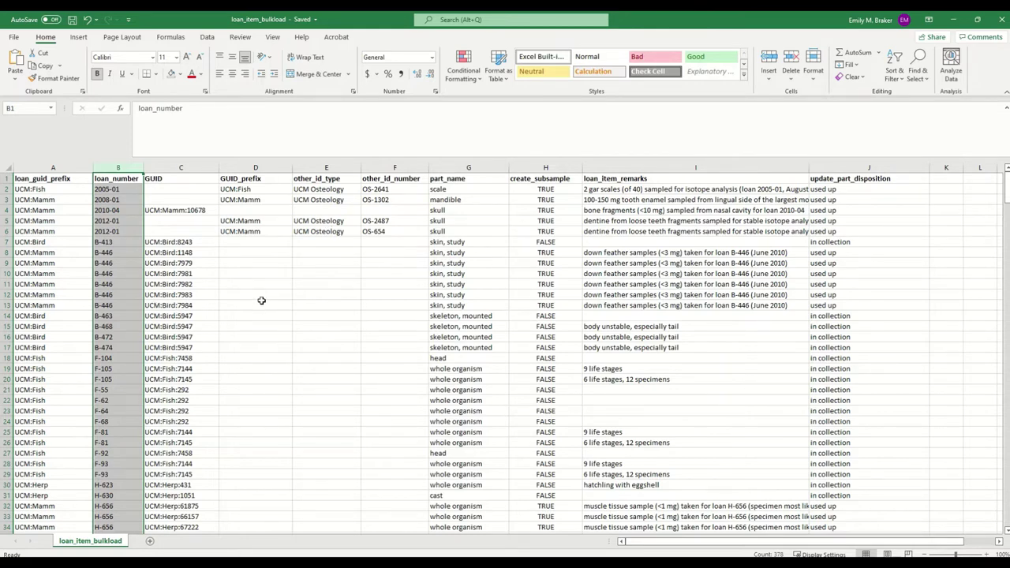
pyautogui.press('Right')
pyautogui.hotkey('ctrl', 'space')
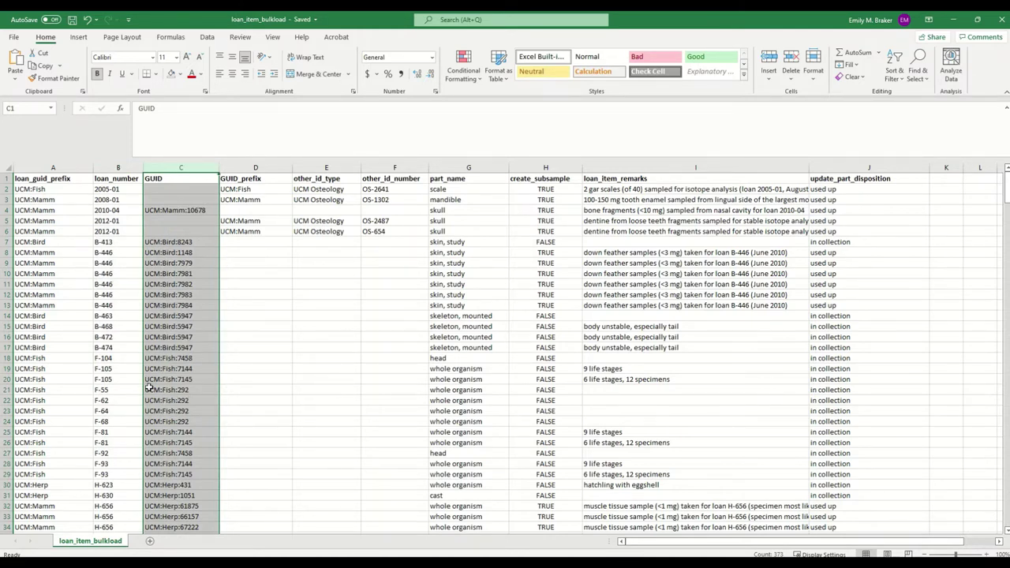
pyautogui.click(279, 167)
pyautogui.moveTo(280, 166); pyautogui.dragTo(395, 167)
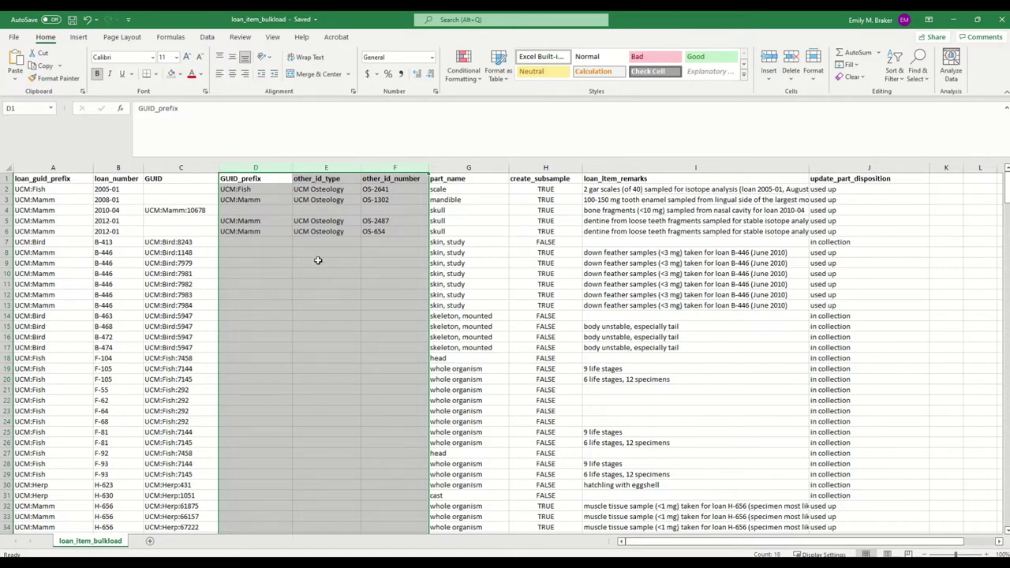
# Examine the part_name and create_subsample columns, including the mounted skeleton, head and whole organism entries.
pyautogui.click(469, 167)
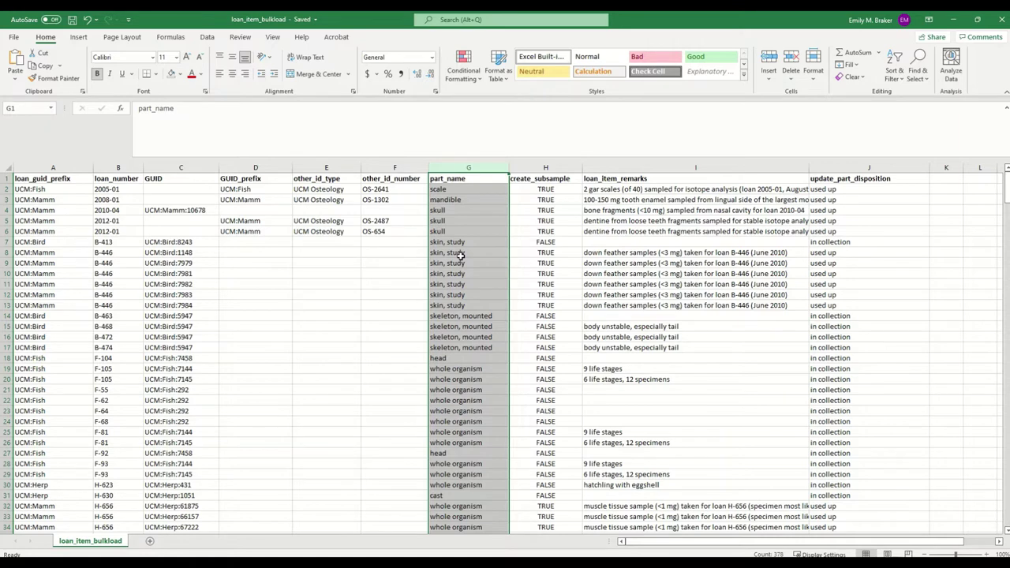
pyautogui.click(544, 167)
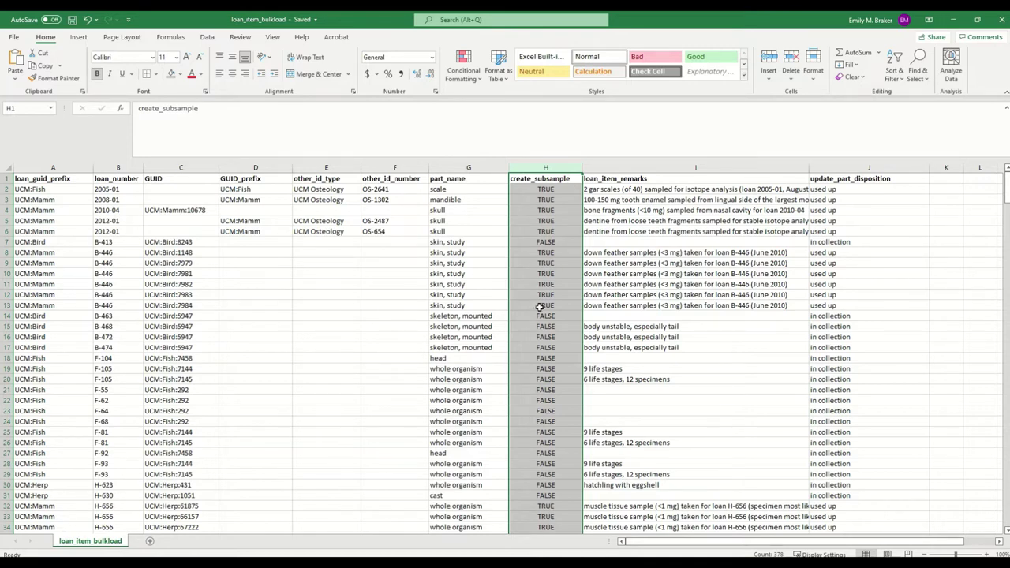
pyautogui.click(445, 369)
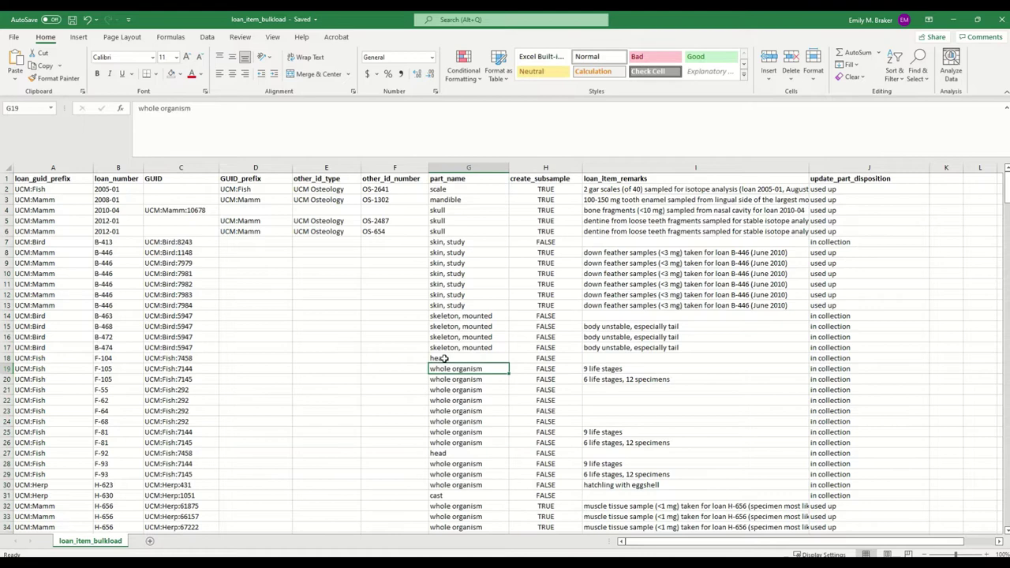
pyautogui.click(444, 359)
pyautogui.click(443, 337)
pyautogui.click(450, 391)
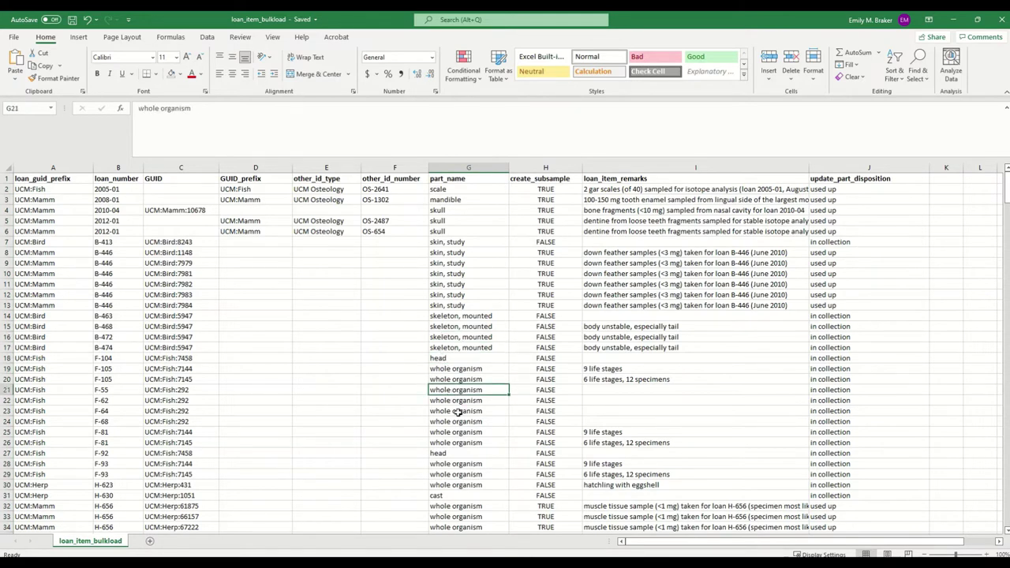
# Compare the create_subsample values with the parts and loan_item_remarks, and examine the update_part_disposition column.
pyautogui.click(531, 166)
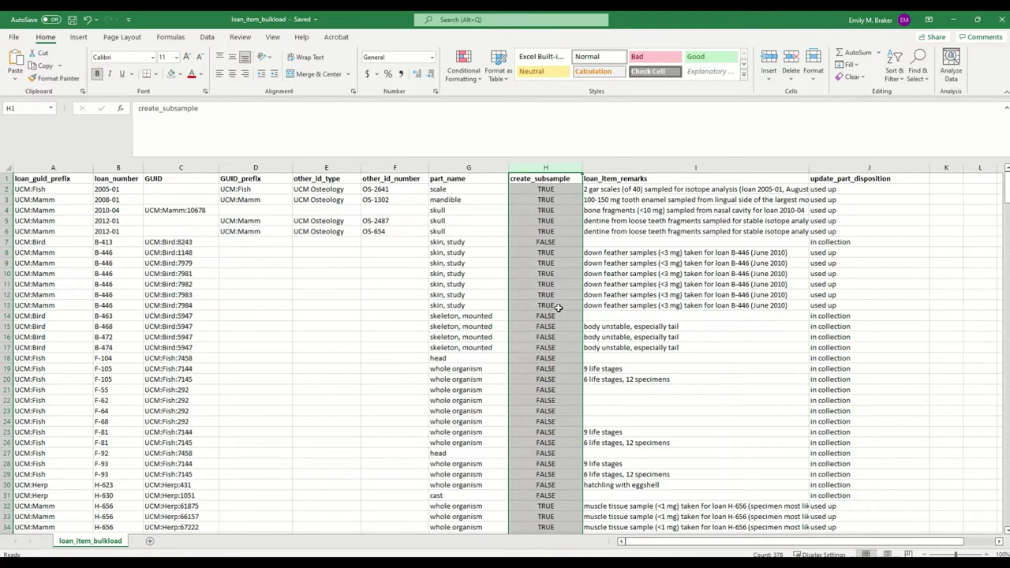
pyautogui.click(610, 285)
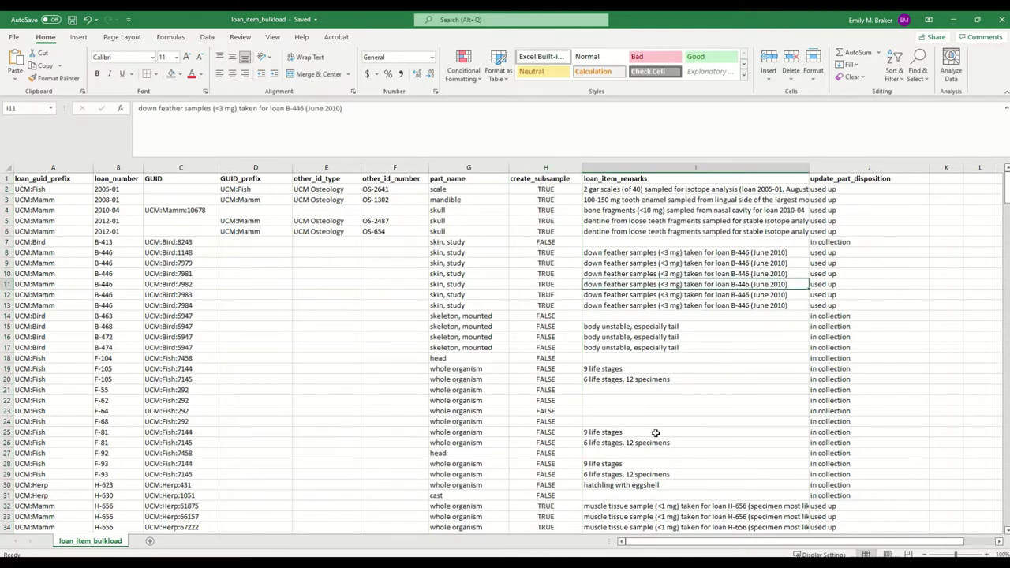
pyautogui.click(618, 516)
pyautogui.click(597, 274)
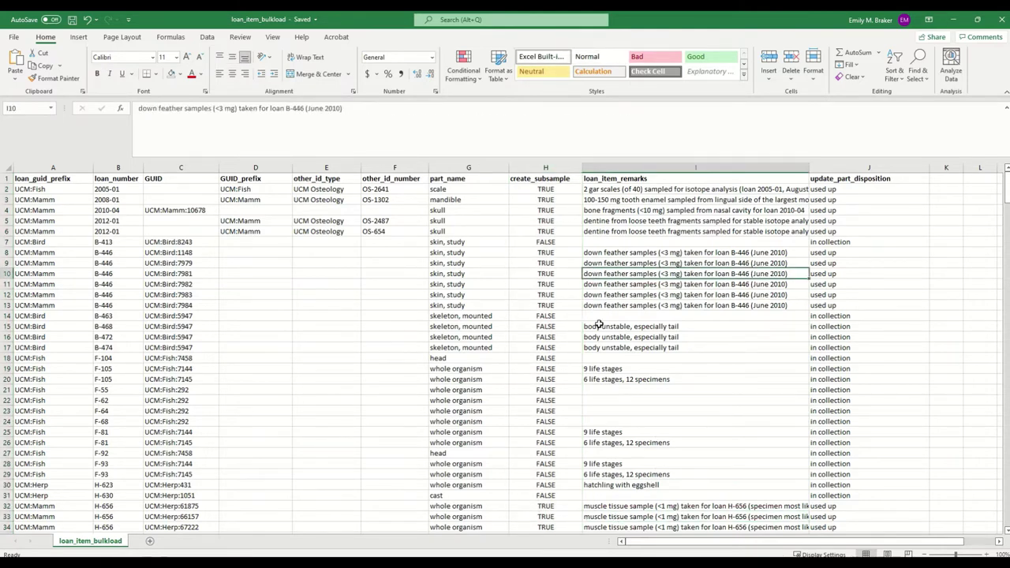
pyautogui.click(544, 264)
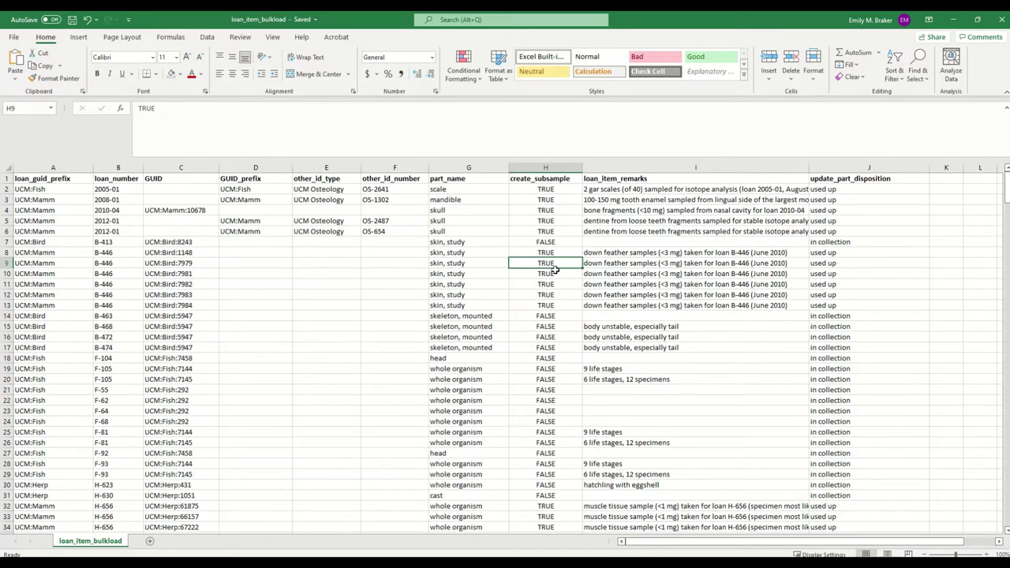
pyautogui.click(548, 243)
pyautogui.click(476, 243)
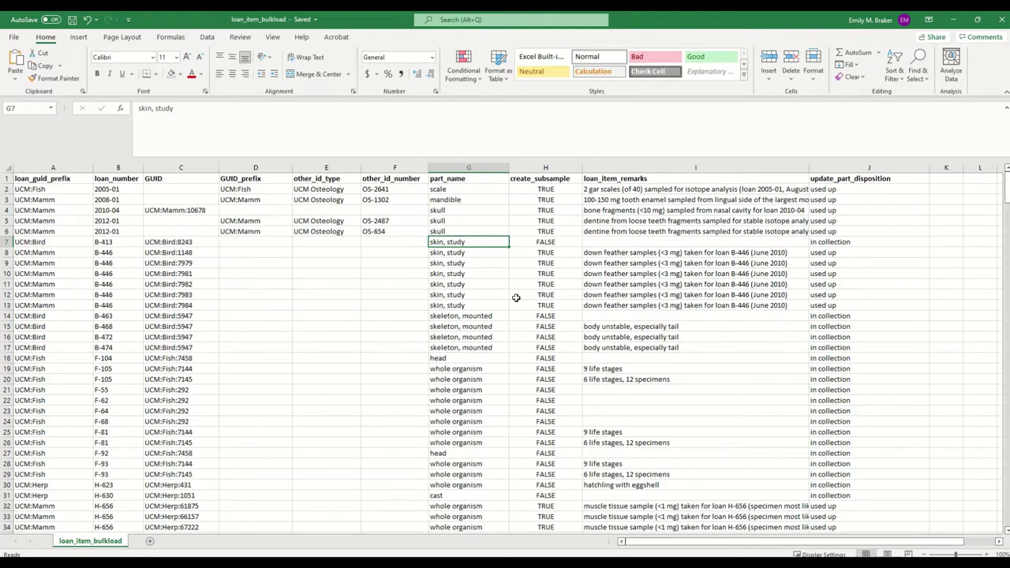
pyautogui.click(636, 167)
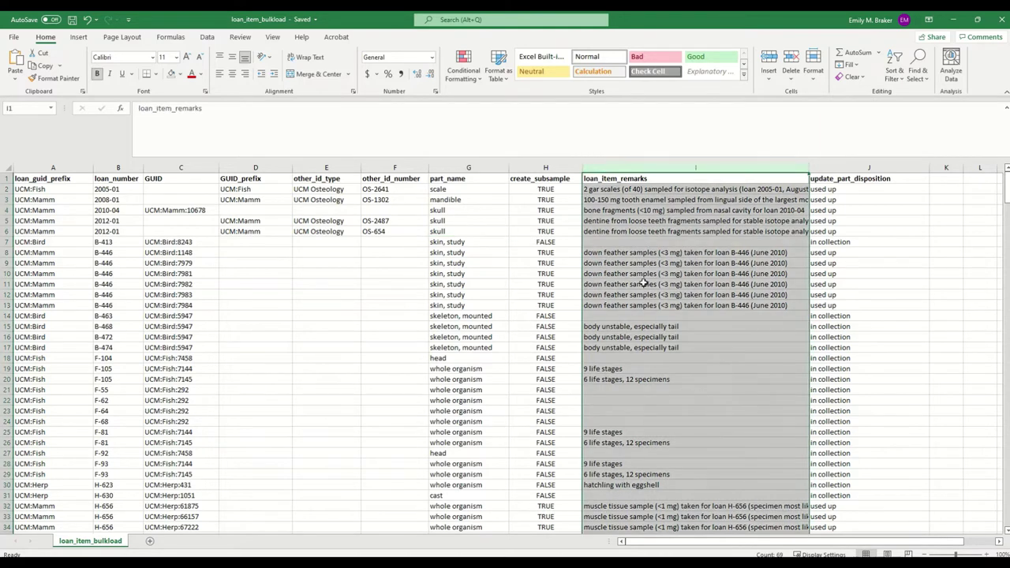
pyautogui.click(836, 169)
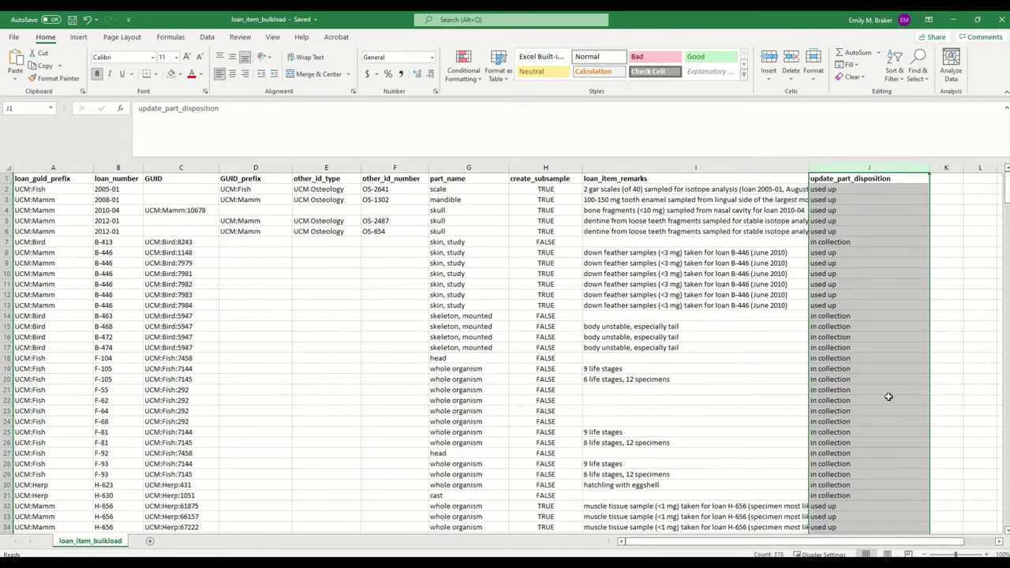
# Save the loan_item_bulkload workbook and switch back to the Arctos Bulkload Loan Item page in the browser.
pyautogui.hotkey('ctrl', 's')
pyautogui.hotkey('alt', 'Tab')
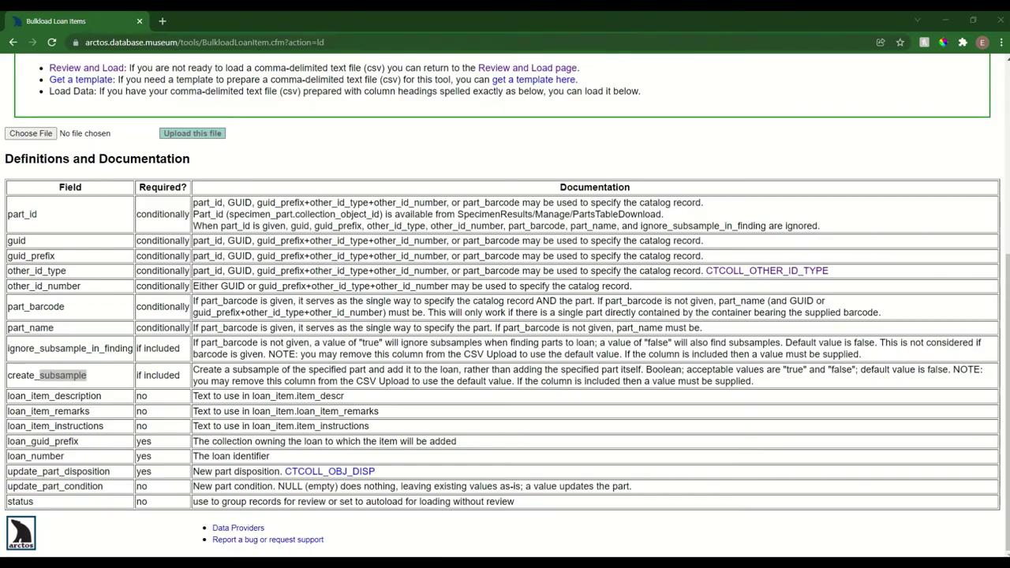
# Select loan_item_bulkload.csv from the Downloads folder and upload it to the Bulkload Loan Item Tool.
pyautogui.click(32, 133)
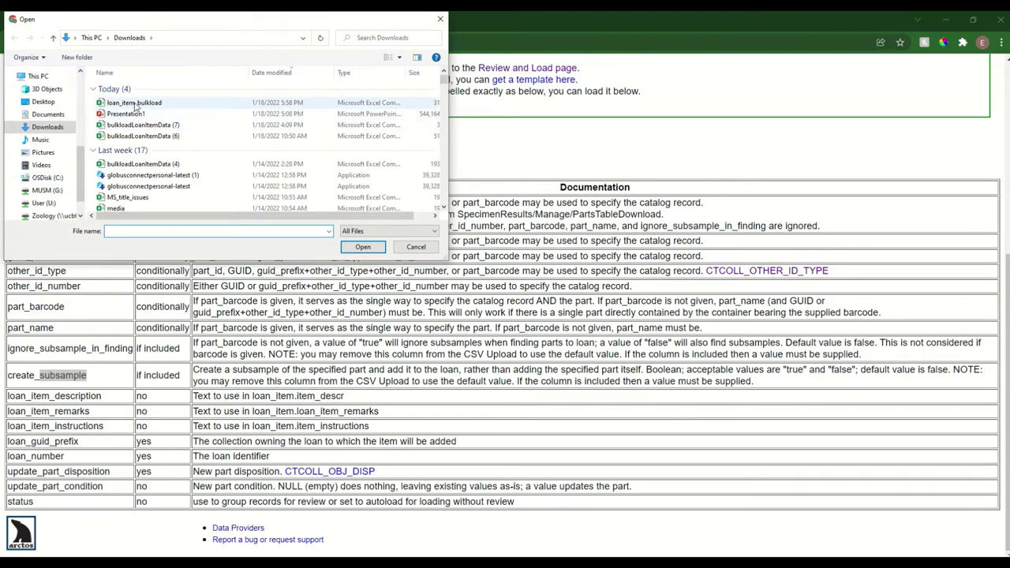
pyautogui.click(130, 102)
pyautogui.click(362, 247)
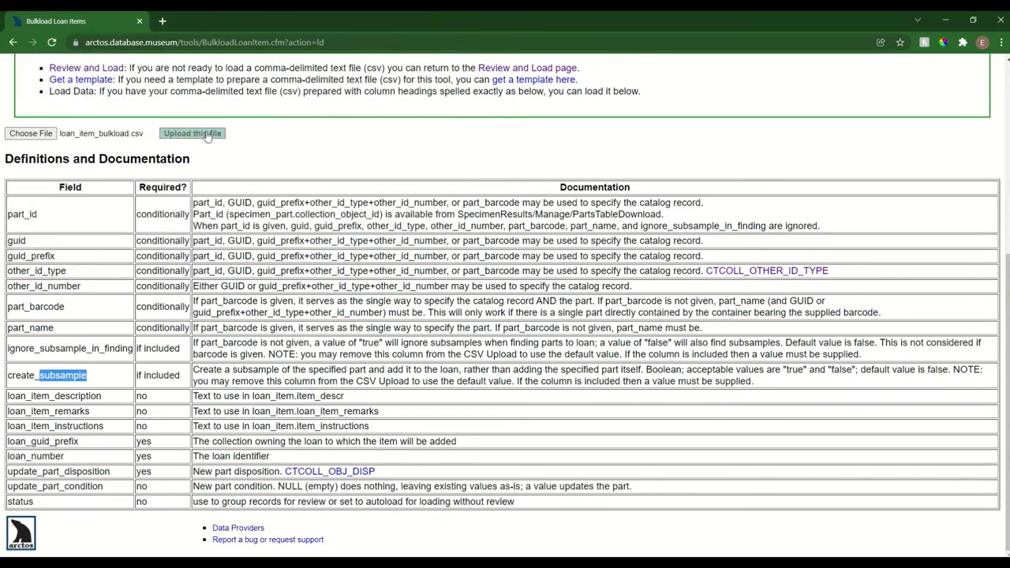
pyautogui.click(209, 136)
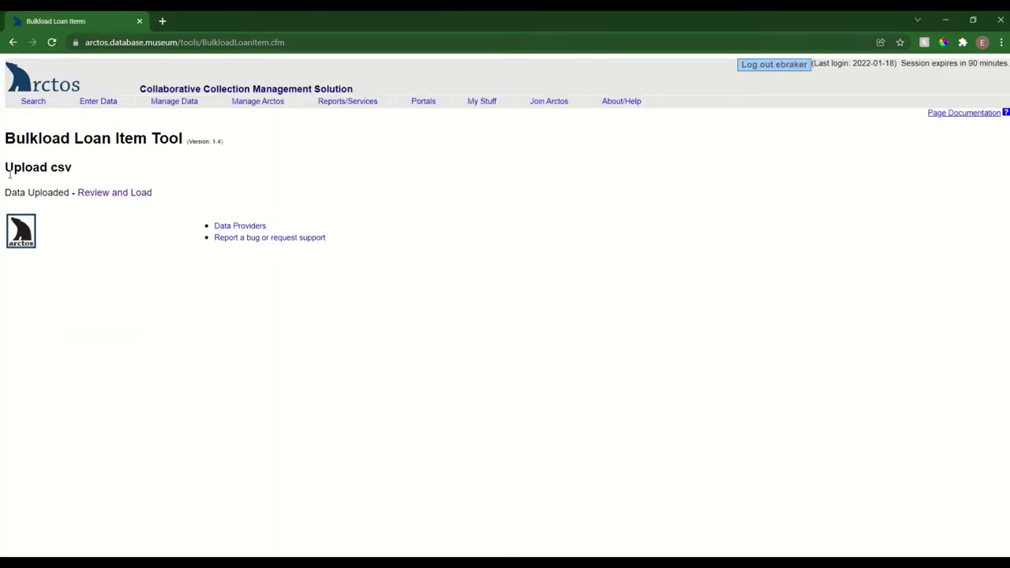
# Go to Review and Load, open the uploaded records with blank status for review, and look through their rows.
pyautogui.click(111, 195)
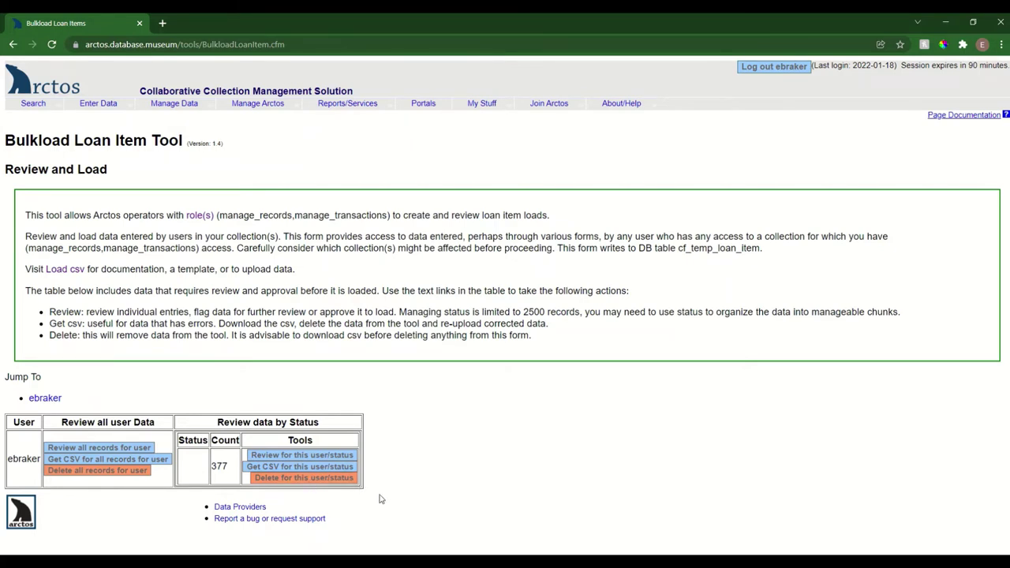
pyautogui.click(277, 457)
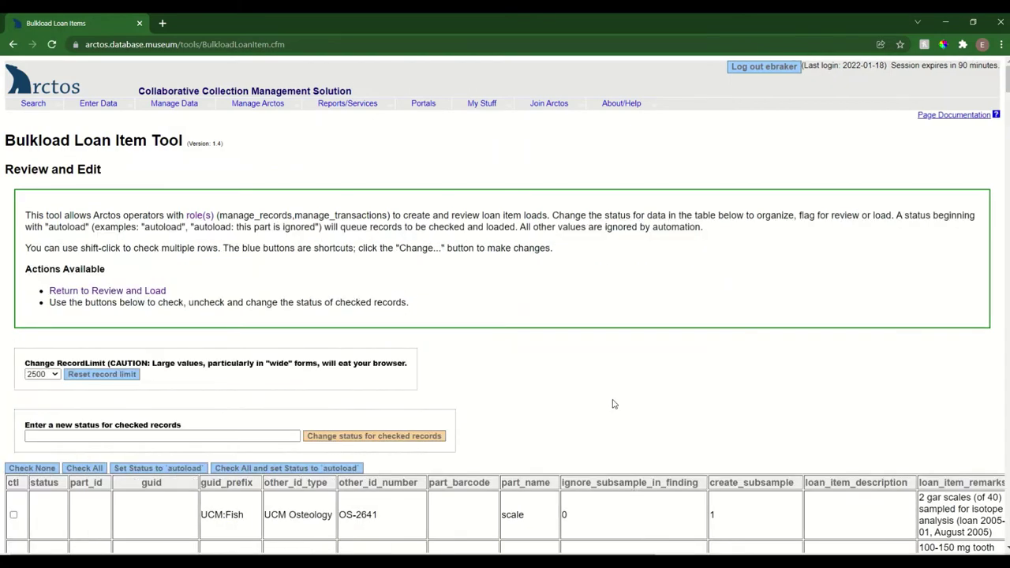
pyautogui.scroll(-6, 614, 404)
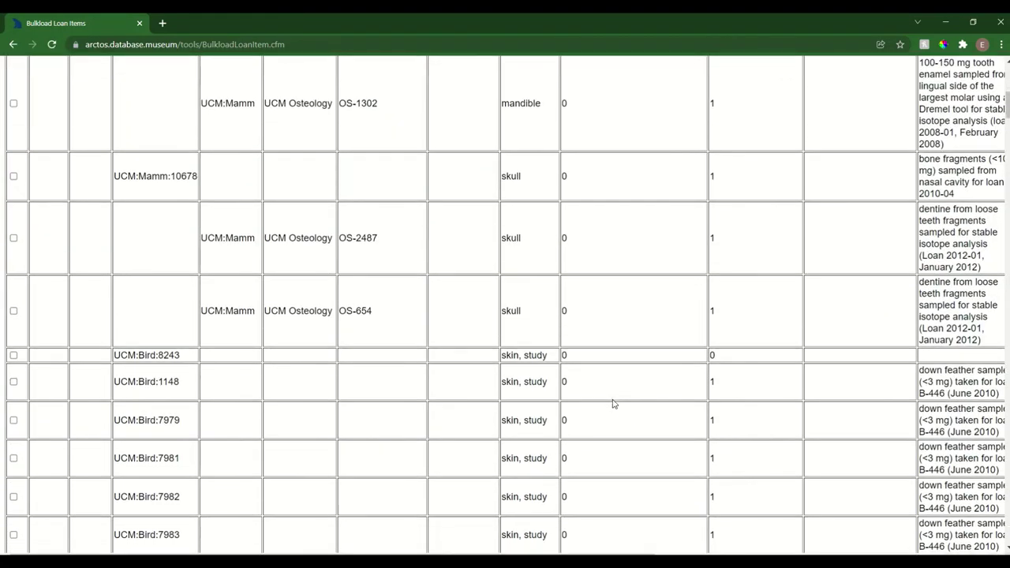
pyautogui.scroll(-3, 614, 405)
pyautogui.scroll(9, 613, 405)
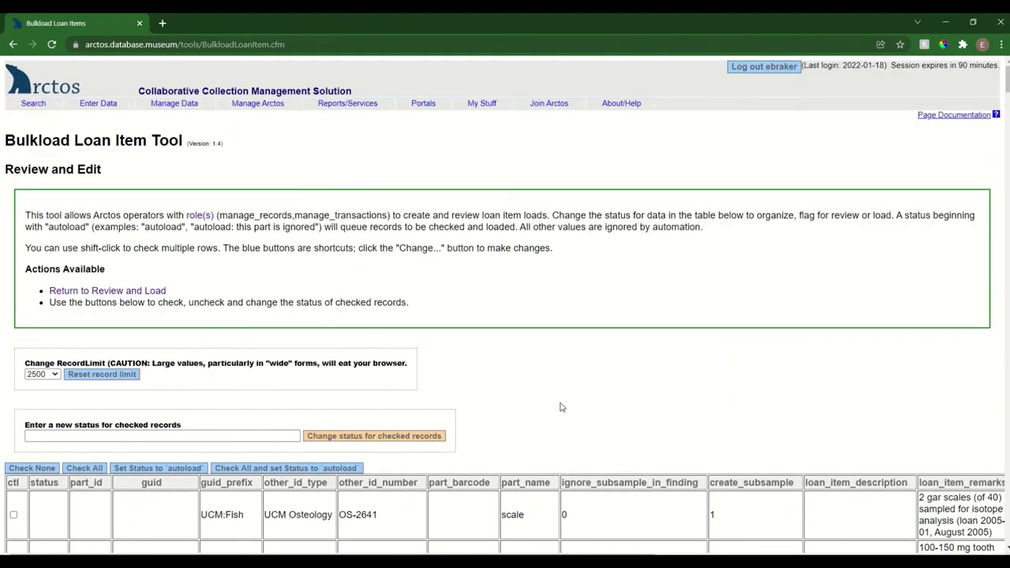
# Check all uploaded loan item records and change their status to autoload.
pyautogui.scroll(-2, 385, 412)
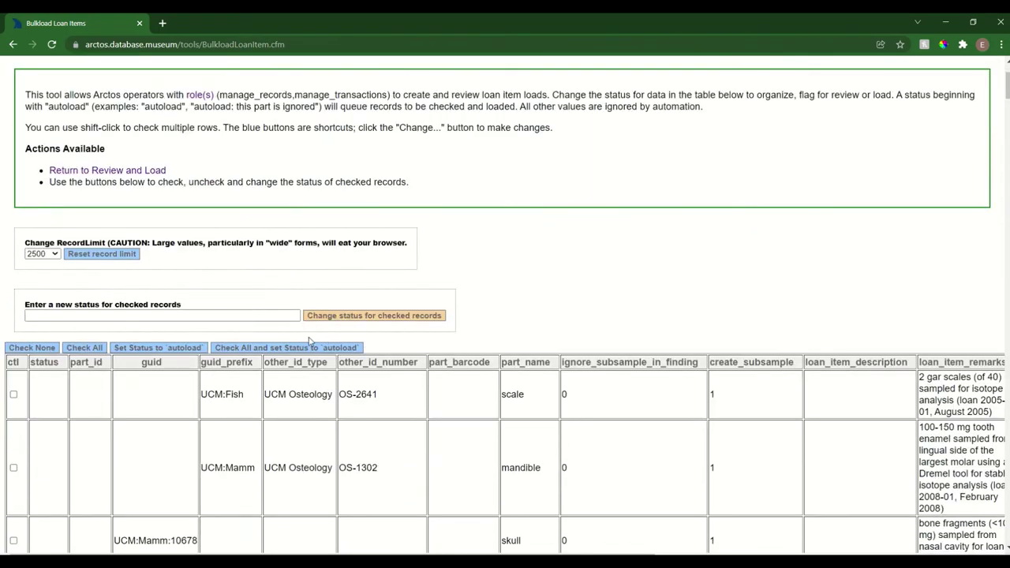
pyautogui.click(226, 348)
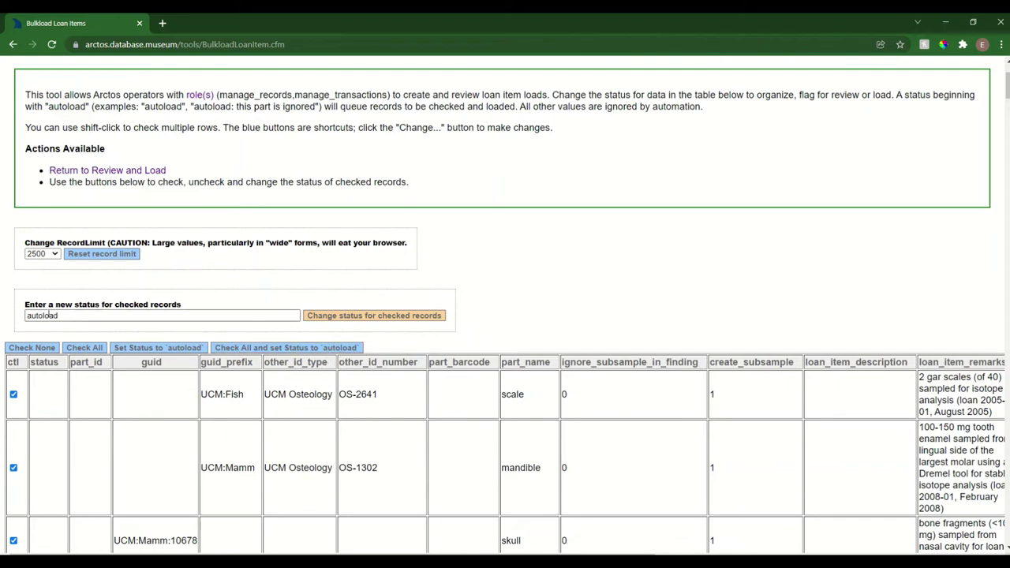
pyautogui.moveTo(30, 315); pyautogui.dragTo(128, 345)
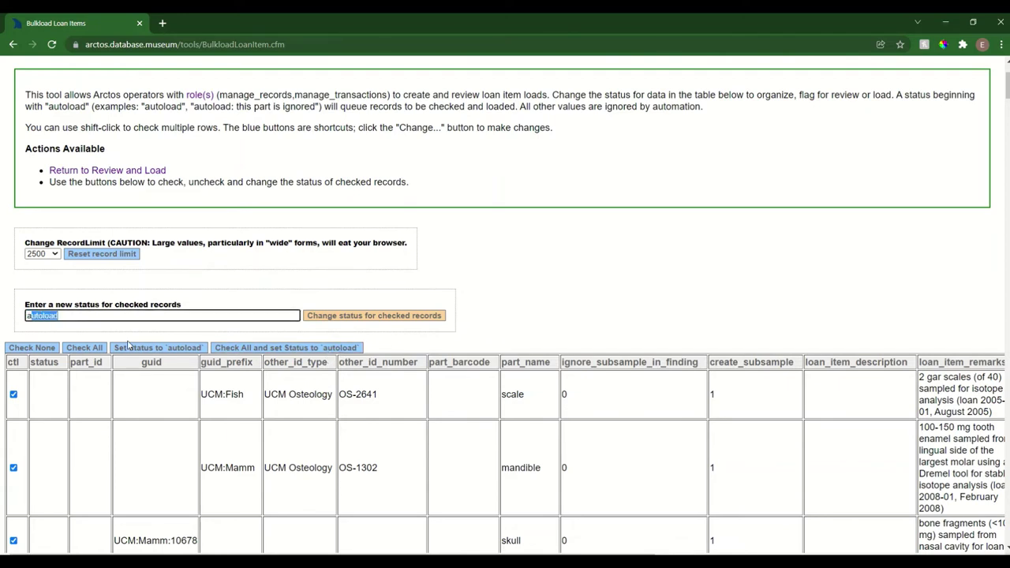
pyautogui.click(338, 318)
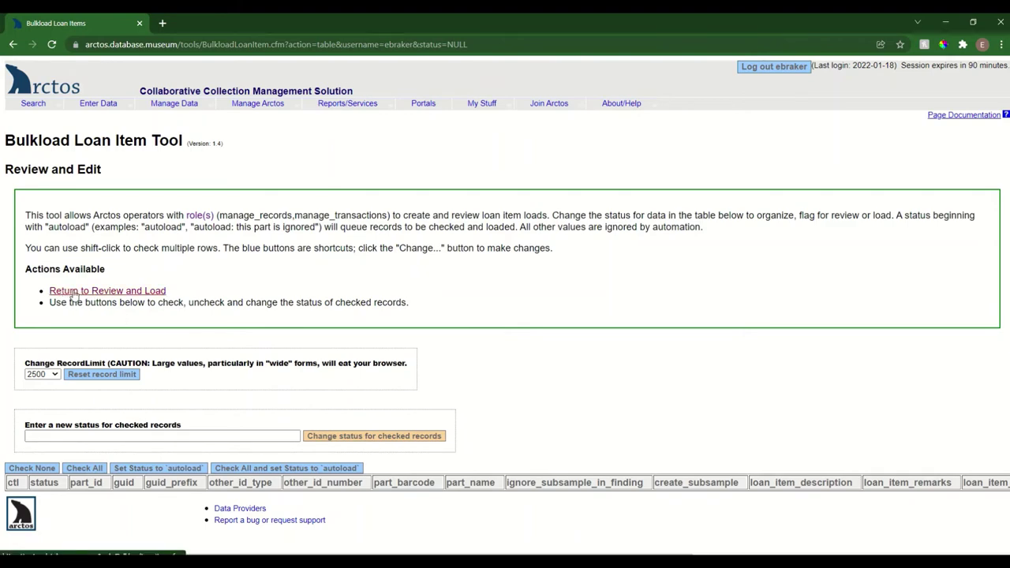
# Refresh the Review and Load status summary and examine the records with status "part lookup fail: part name not resolved".
pyautogui.click(126, 294)
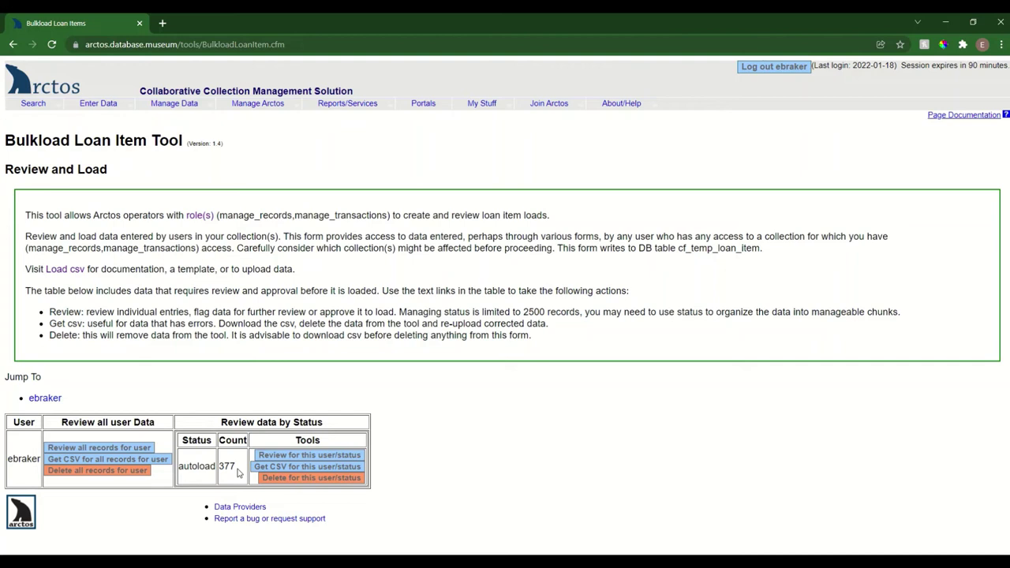
pyautogui.click(51, 45)
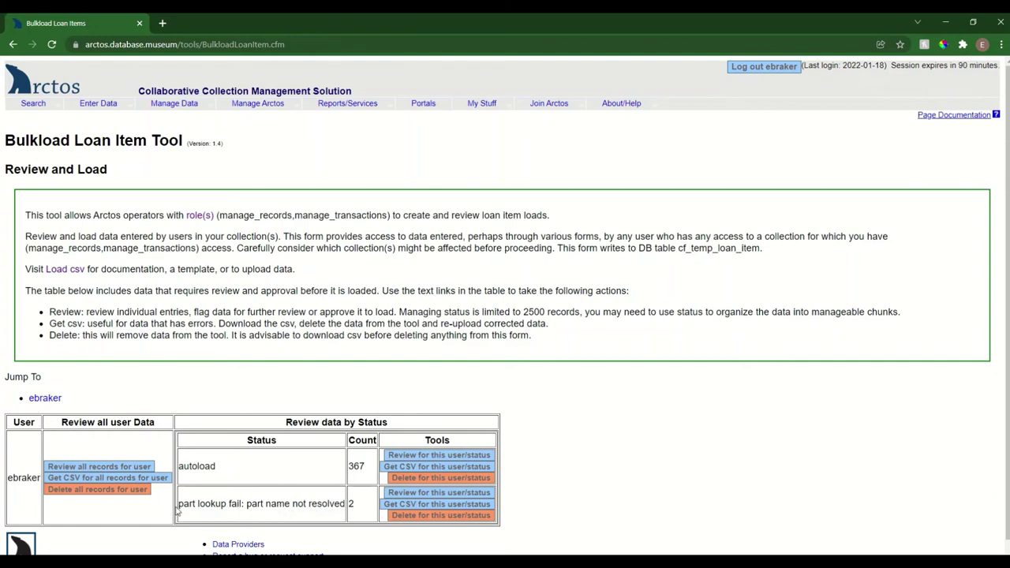
pyautogui.moveTo(178, 503); pyautogui.dragTo(344, 504)
pyautogui.click(397, 494)
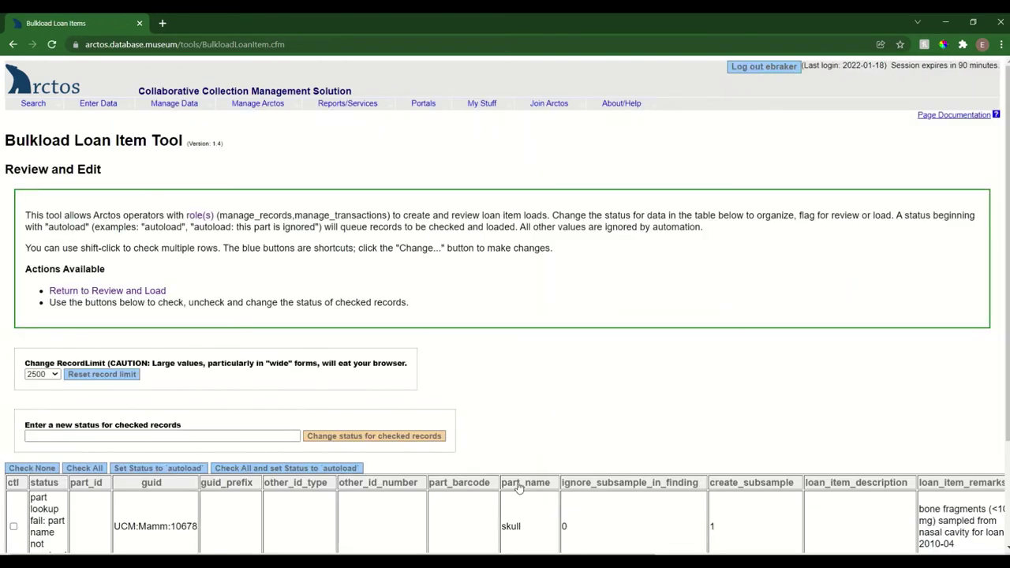
pyautogui.scroll(-2, 520, 488)
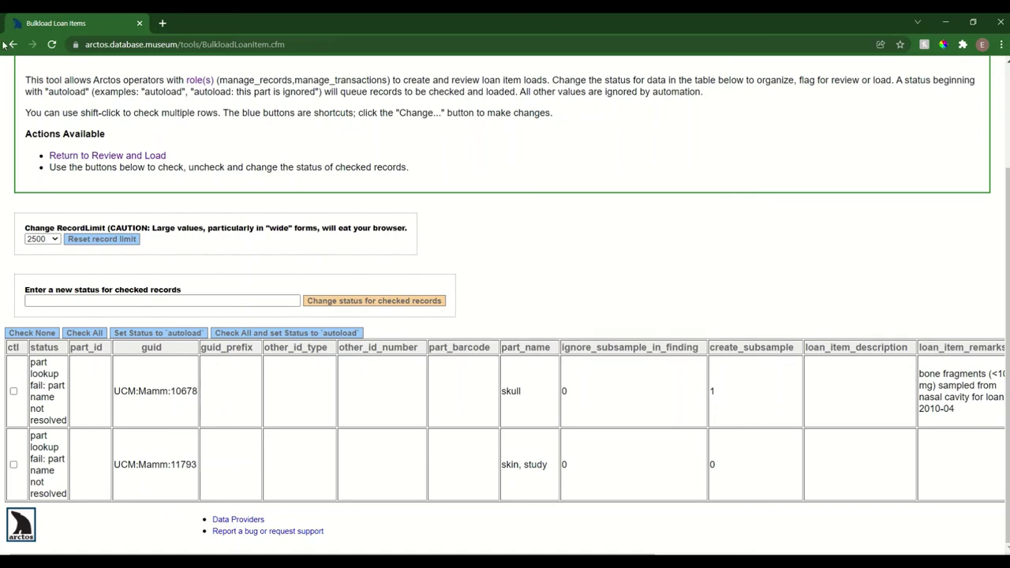
# Return to Review and Load and refresh the page to check the autoload progress again.
pyautogui.click(71, 157)
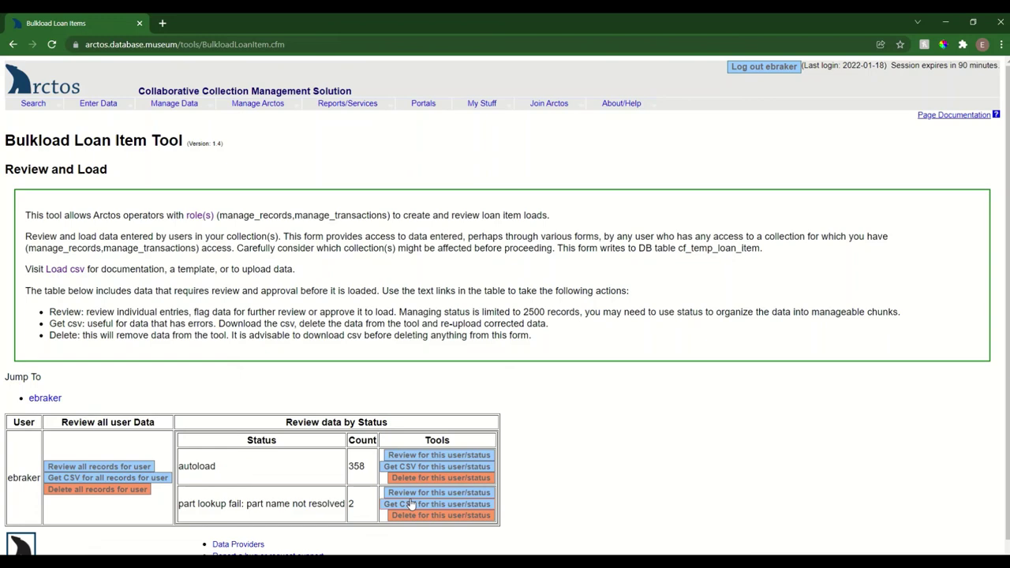
pyautogui.click(52, 44)
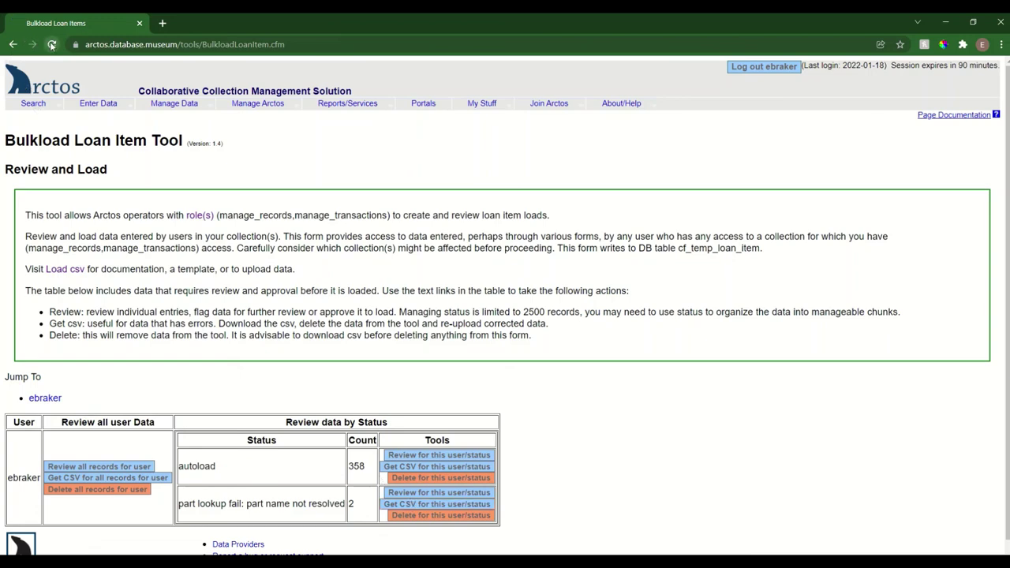